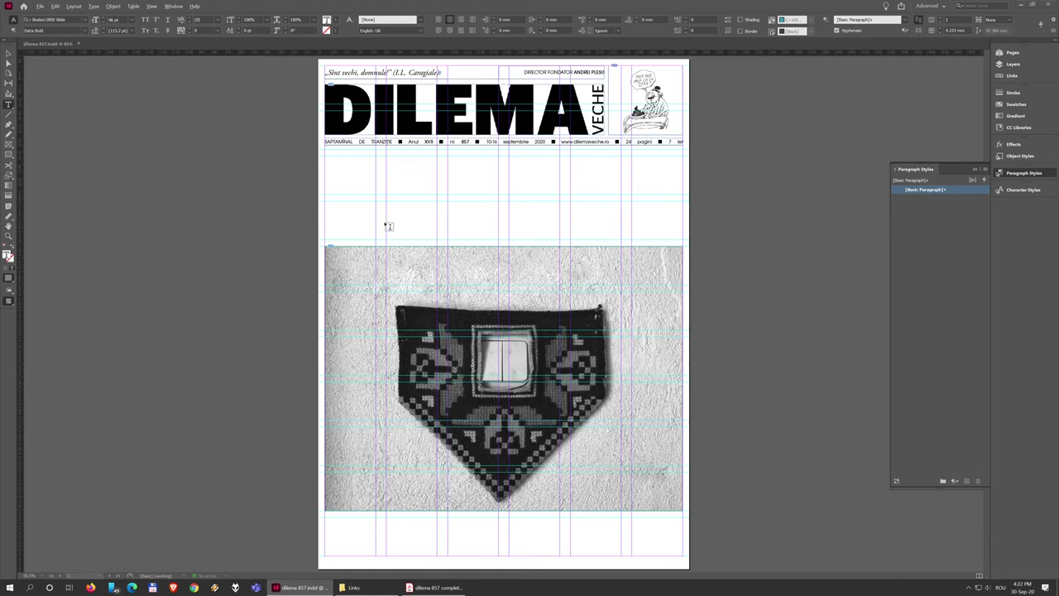
Create a text frame spanning all columns in the blank band above the photo and enter the headline "Viața la țară"
scroll(494, 222, "up", 4)
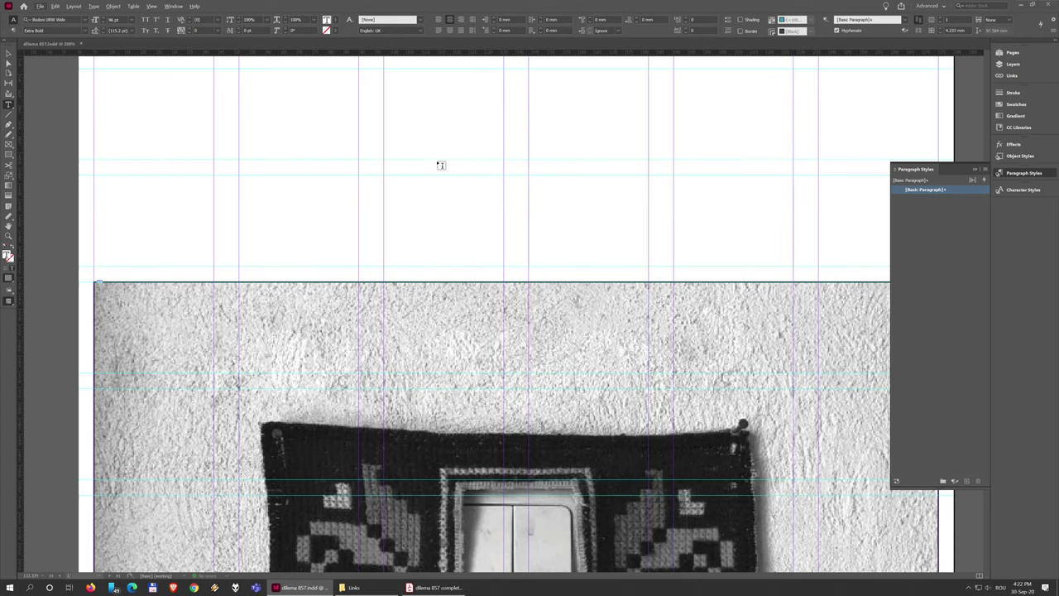
scroll(428, 177, "down", 1)
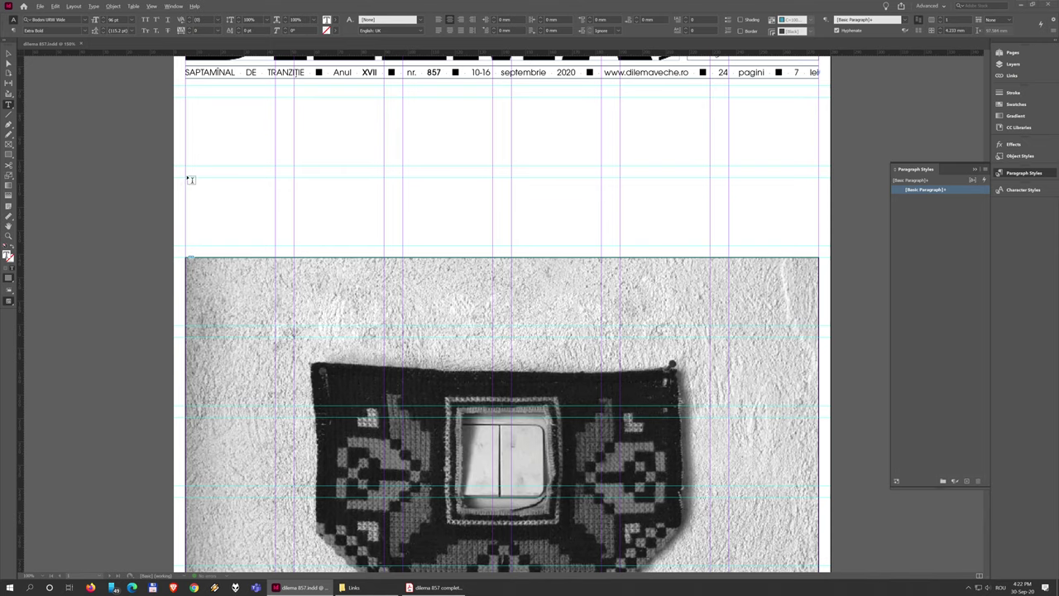
left_click(14, 108)
left_click_drag(187, 181, 819, 246)
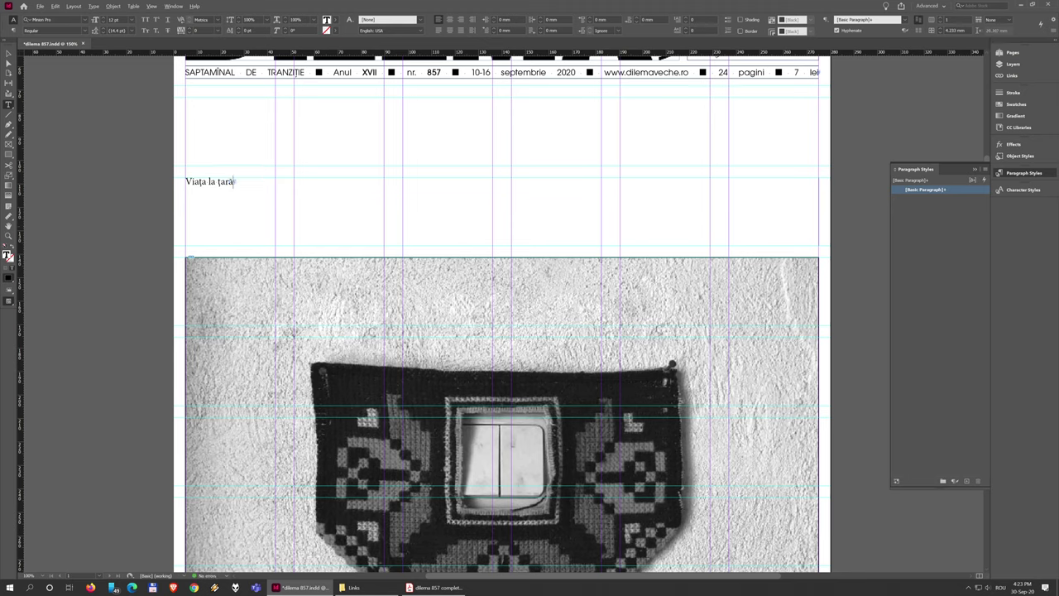
Check the headline in the finished PDF in Acrobat, and set the InDesign headline in Bodoni URW Wide Extra Bold
left_click(434, 587)
left_click_drag(124, 389, 717, 407)
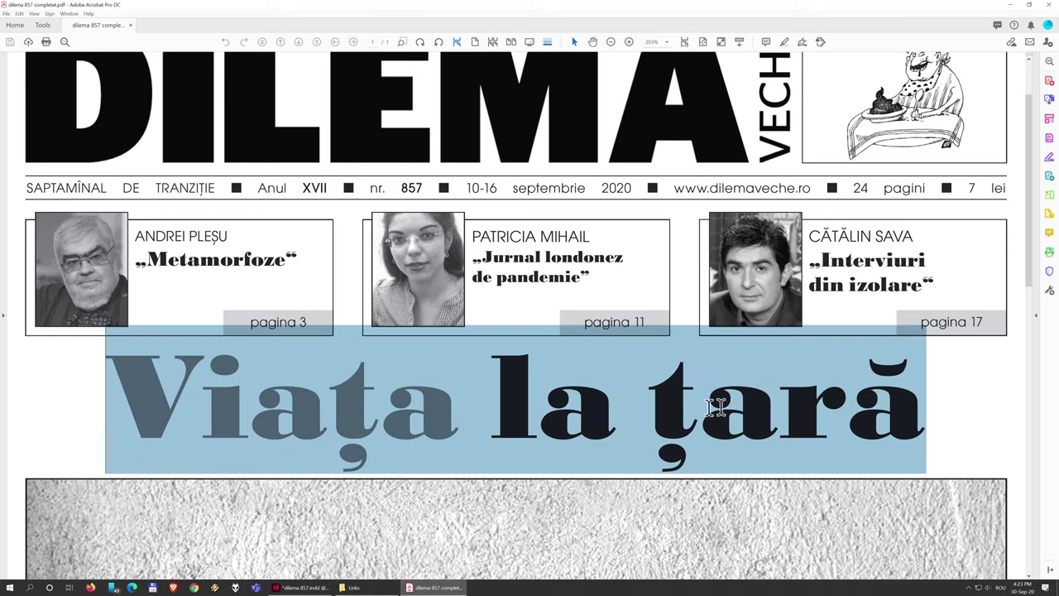
left_click(716, 410)
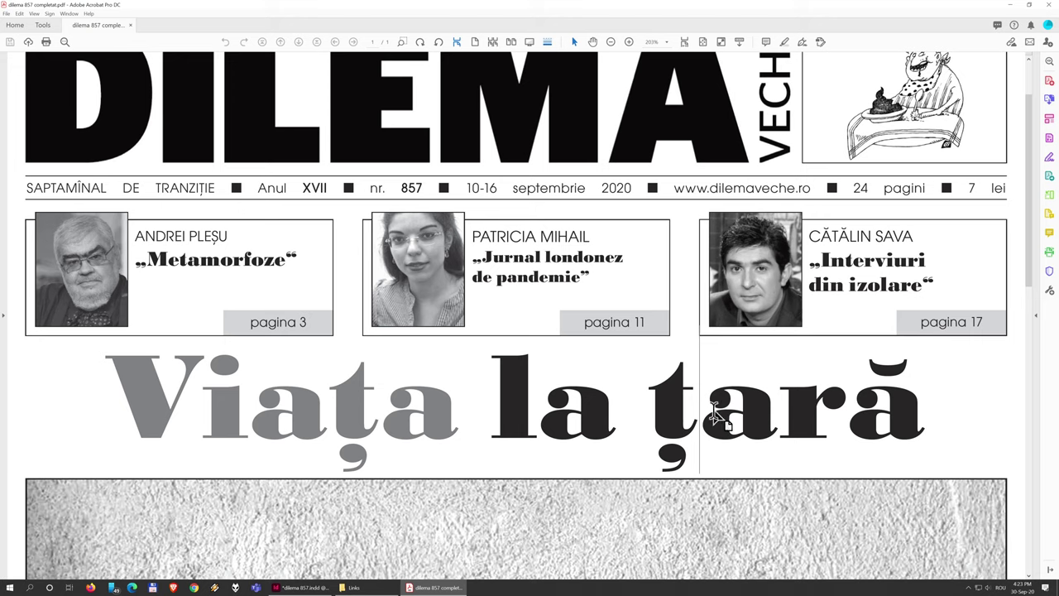
left_click(302, 588)
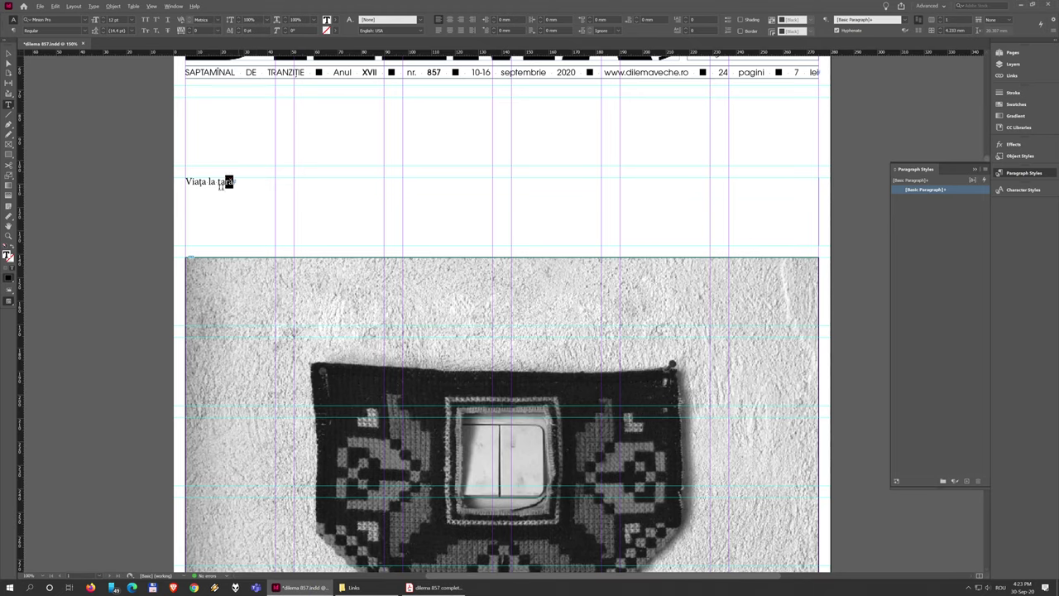
left_click_drag(221, 186, 160, 186)
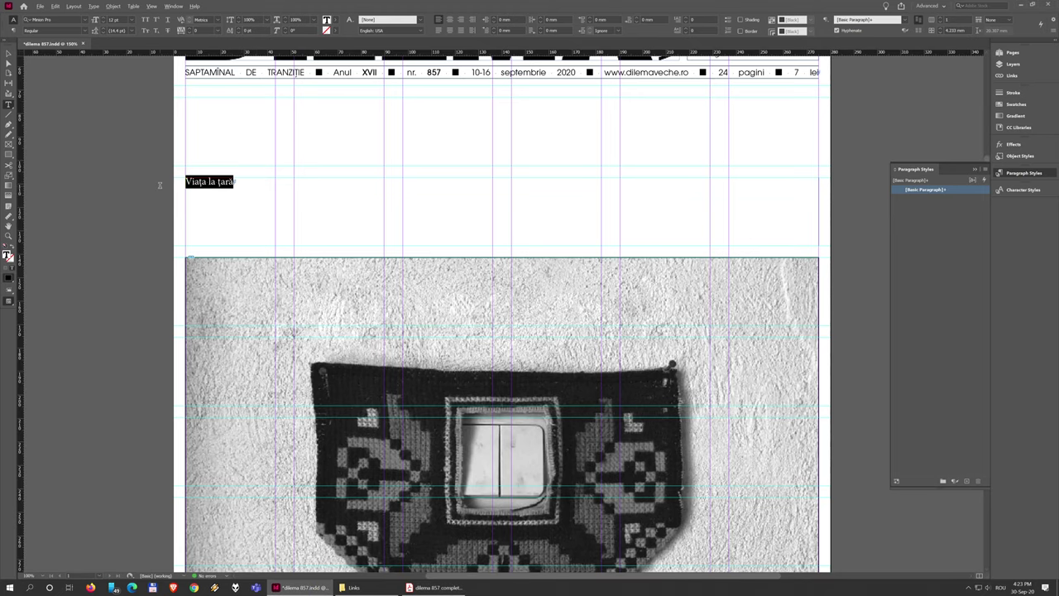
left_click(61, 20)
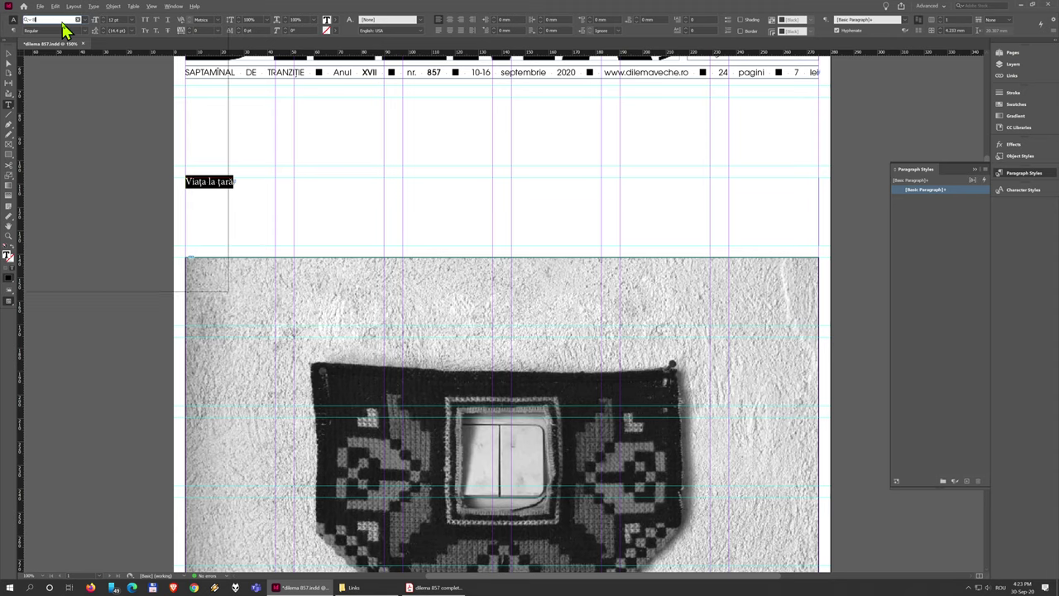
type("Bodoni")
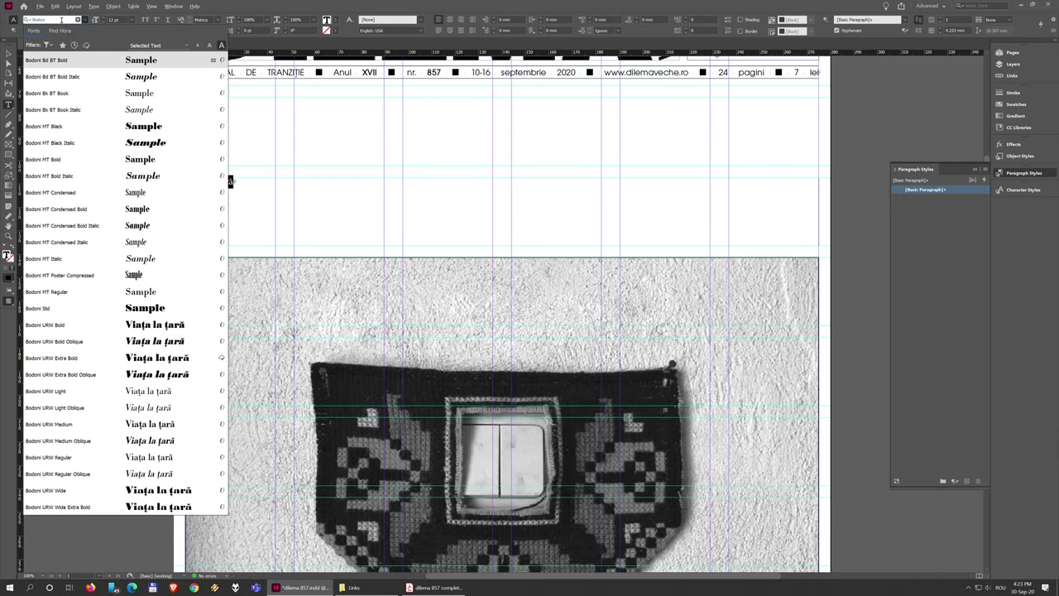
type(" URW")
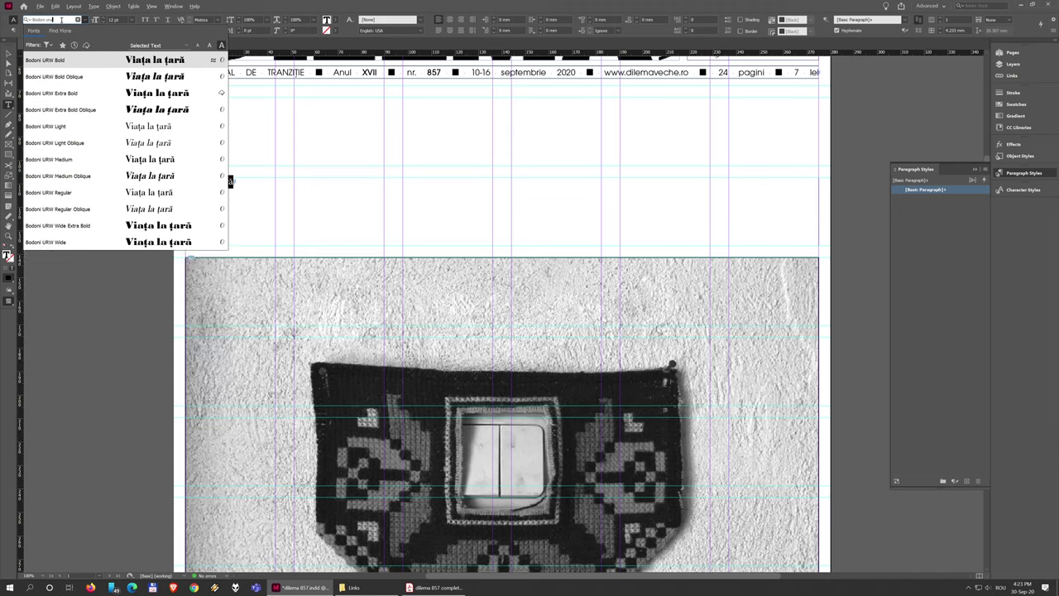
left_click(93, 231)
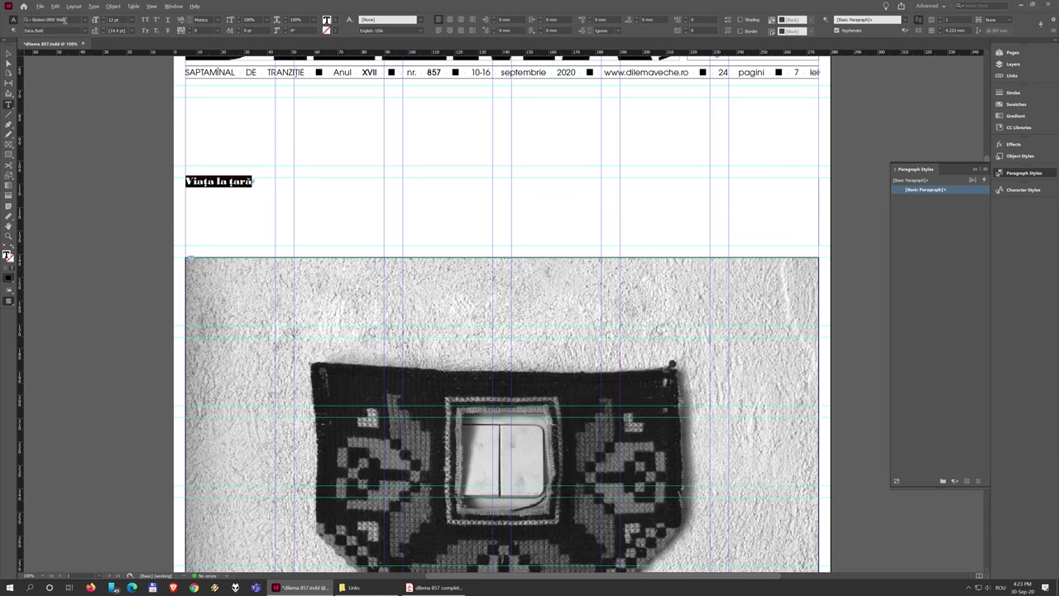
left_click(36, 19)
key("Escape")
Set the headline's font size to 96 pt
left_click(98, 23)
type("96")
key("Return")
left_click(535, 236)
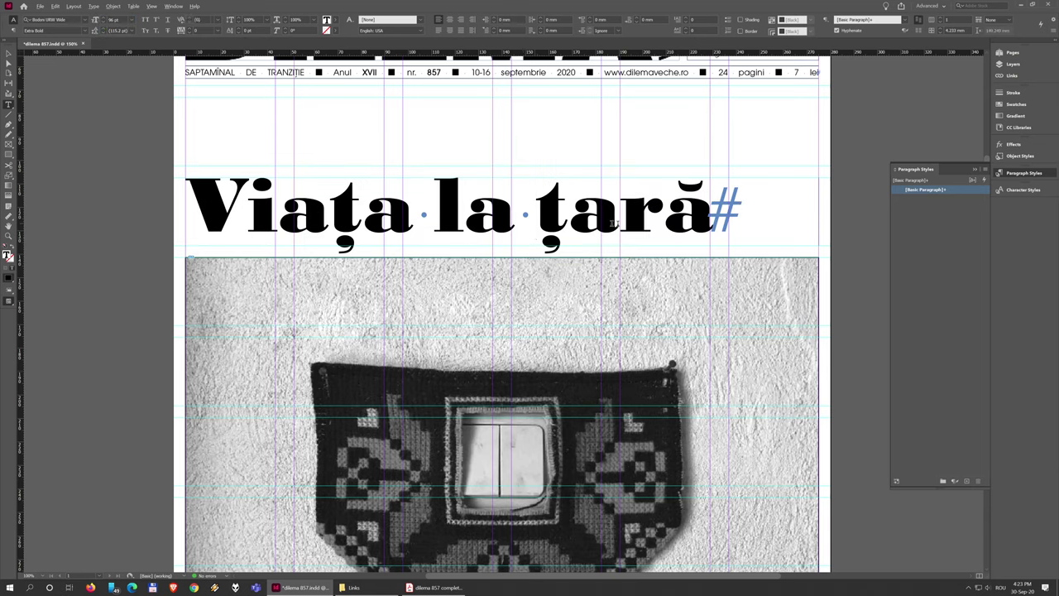
Centre the headline "Viața la țară" horizontally in its text frame
left_click_drag(784, 219, 219, 202)
left_click(434, 210)
left_click(621, 210)
left_click(509, 210)
left_click(450, 23)
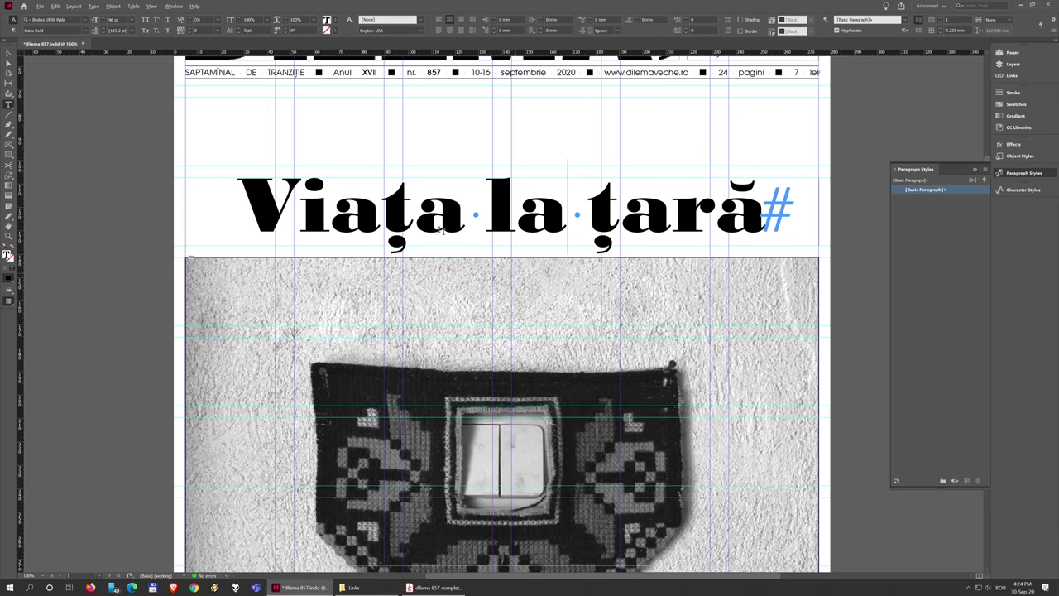
Compare the headline frame with the finished PDF in Acrobat, examining the colour of the word "Viața", and return to InDesign
left_click(8, 54)
left_click(230, 191)
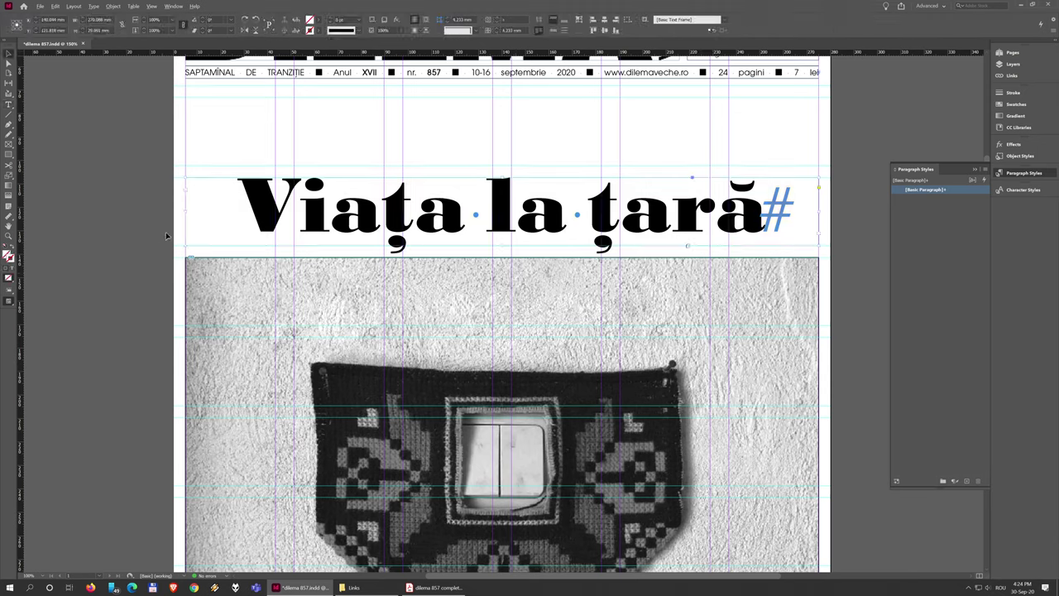
left_click(436, 587)
left_click_drag(455, 408, 108, 414)
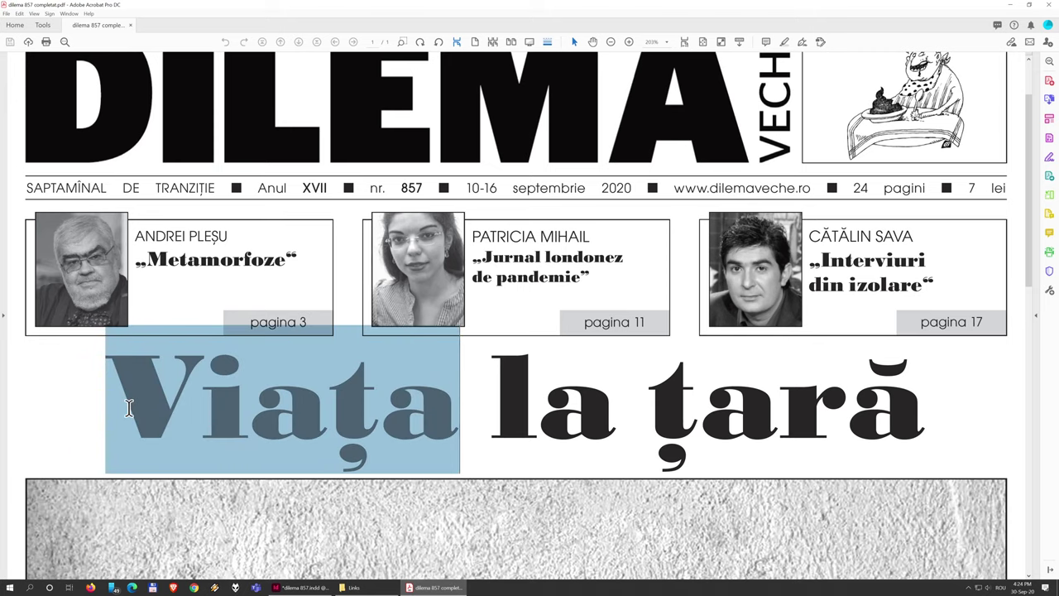
left_click(420, 487)
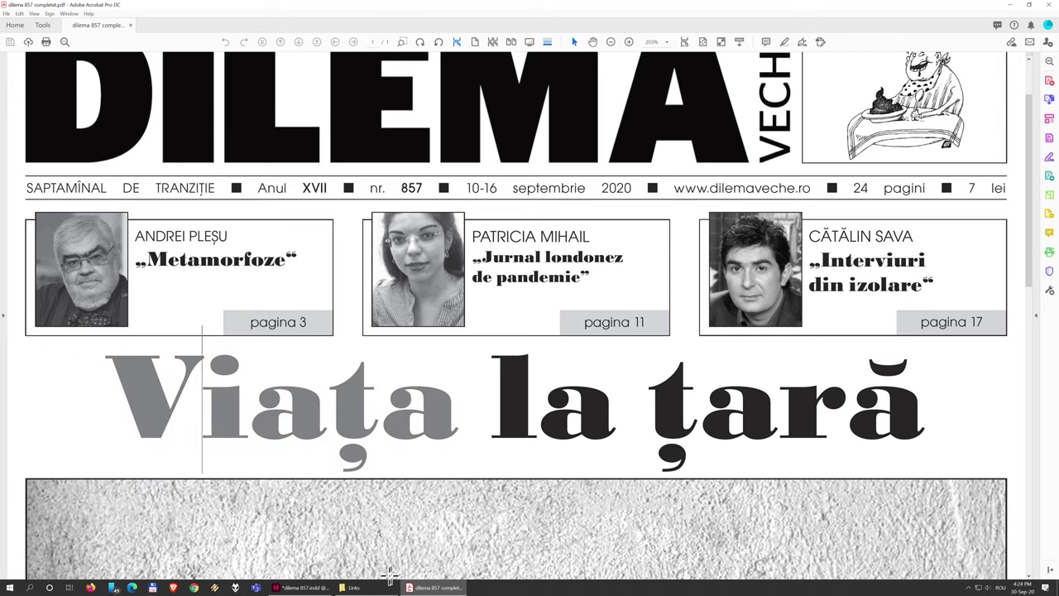
left_click(302, 587)
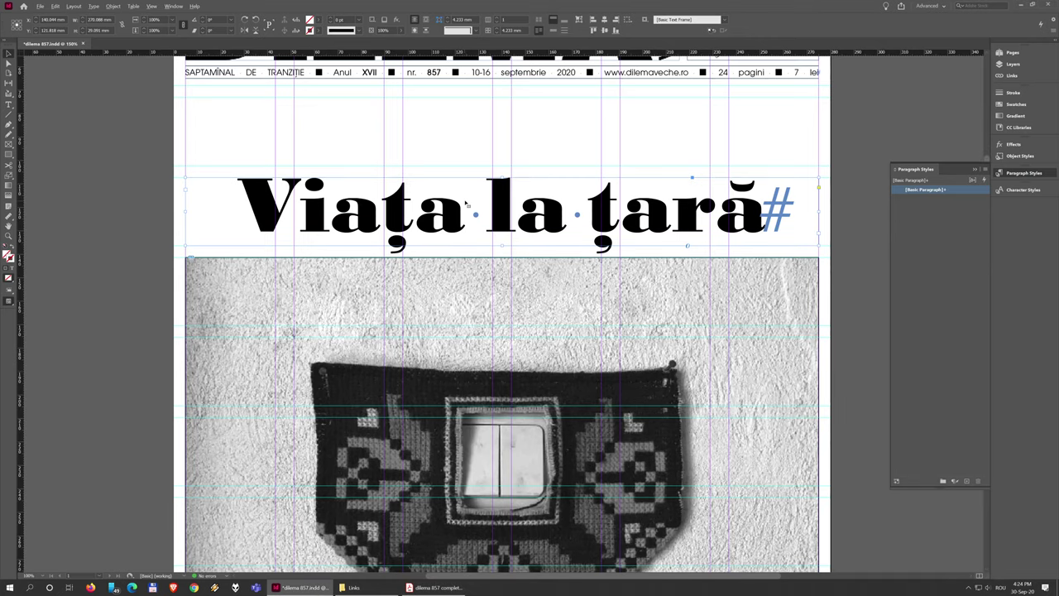
Set the fill of the headline word "Viața" to a 50% tint of [Black]
double_click(463, 206)
left_click_drag(465, 207, 238, 213)
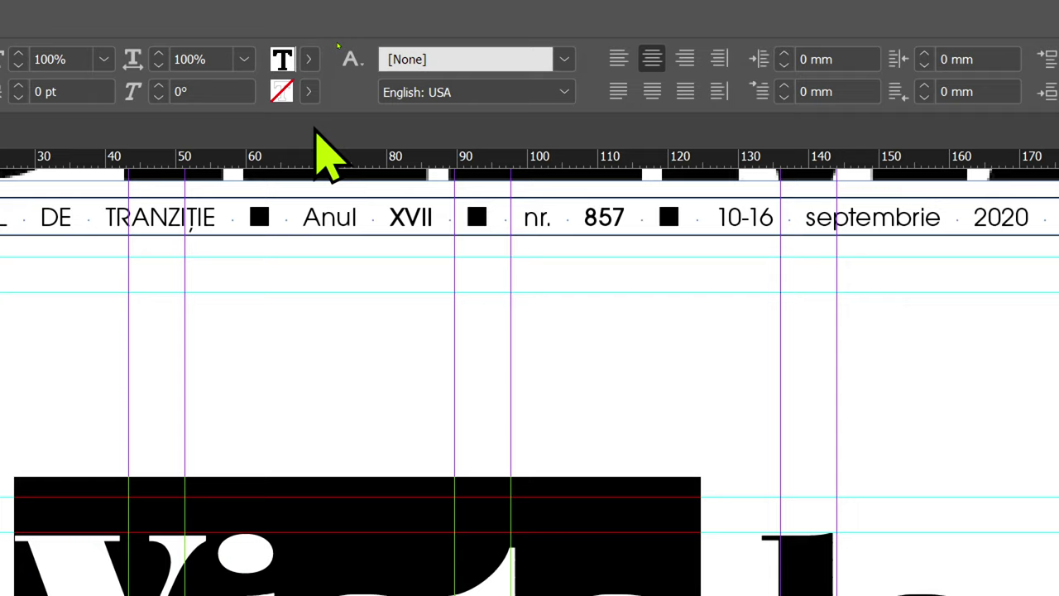
left_click(309, 60)
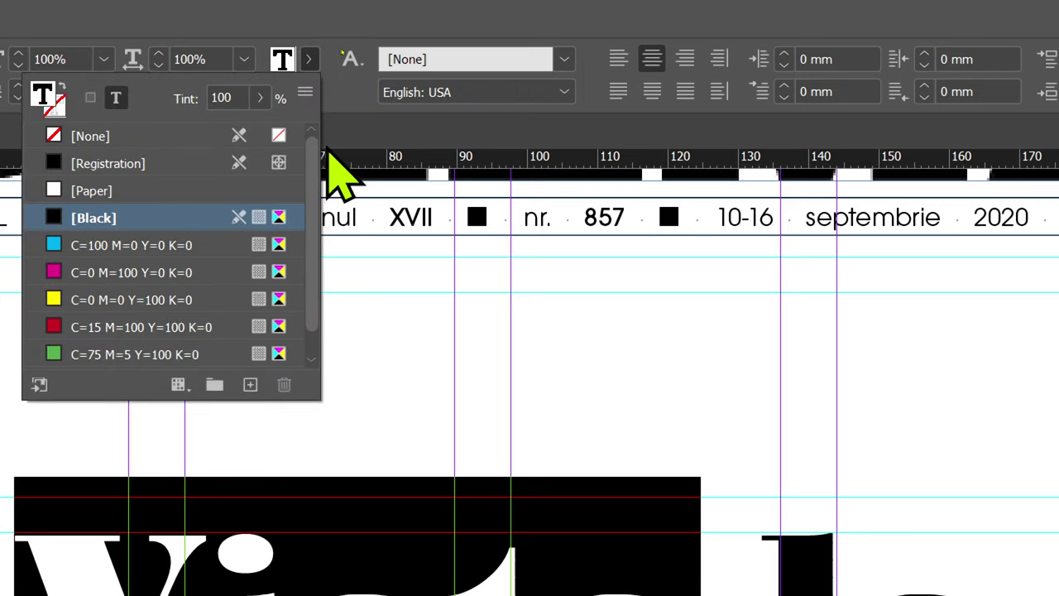
scroll(321, 157, "down", 1)
scroll(319, 124, "up", 1)
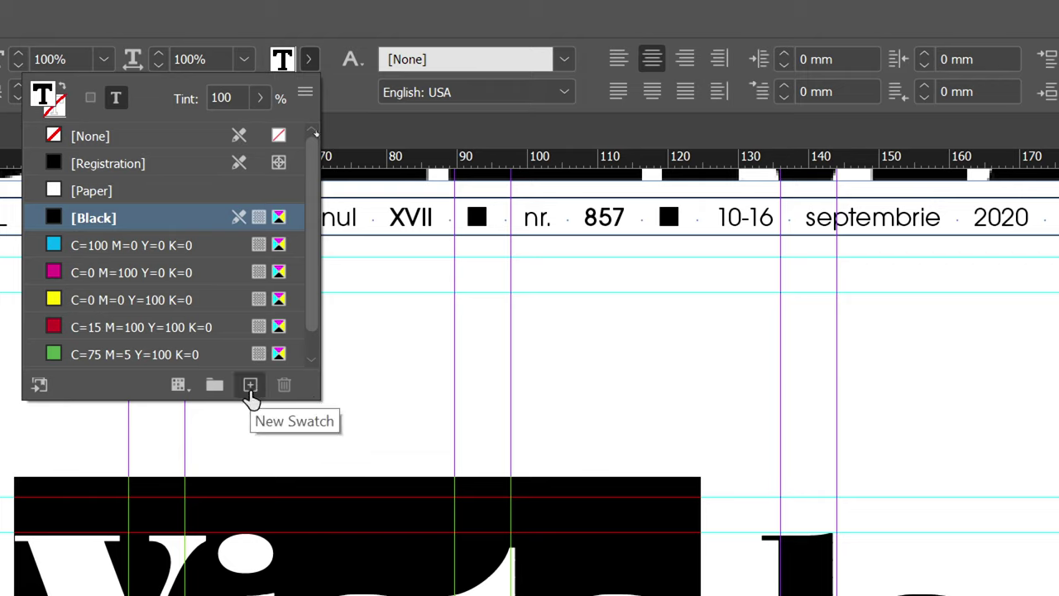
scroll(137, 219, "down", 1)
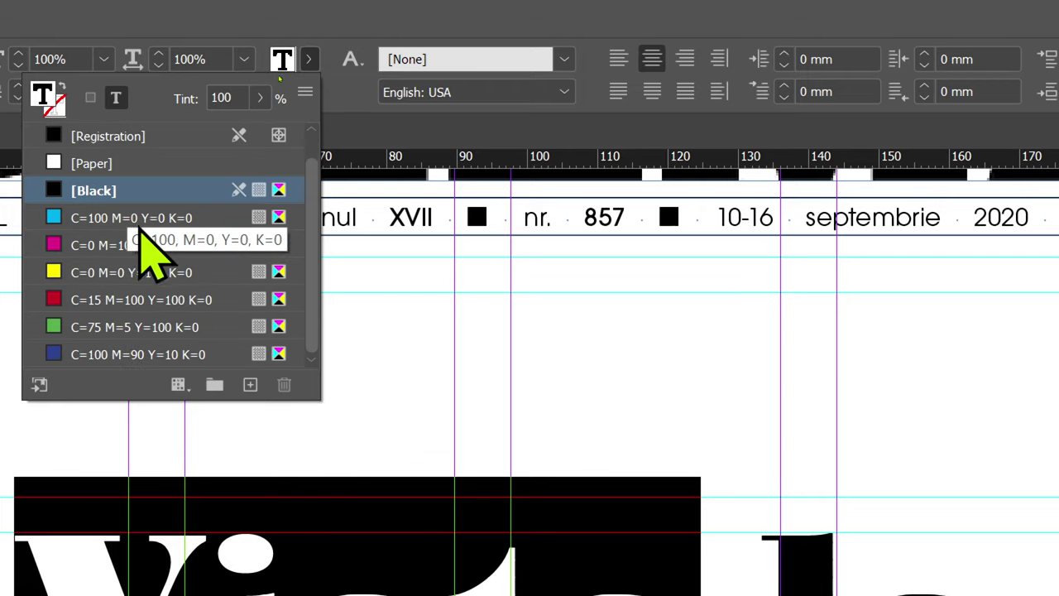
scroll(57, 228, "up", 1)
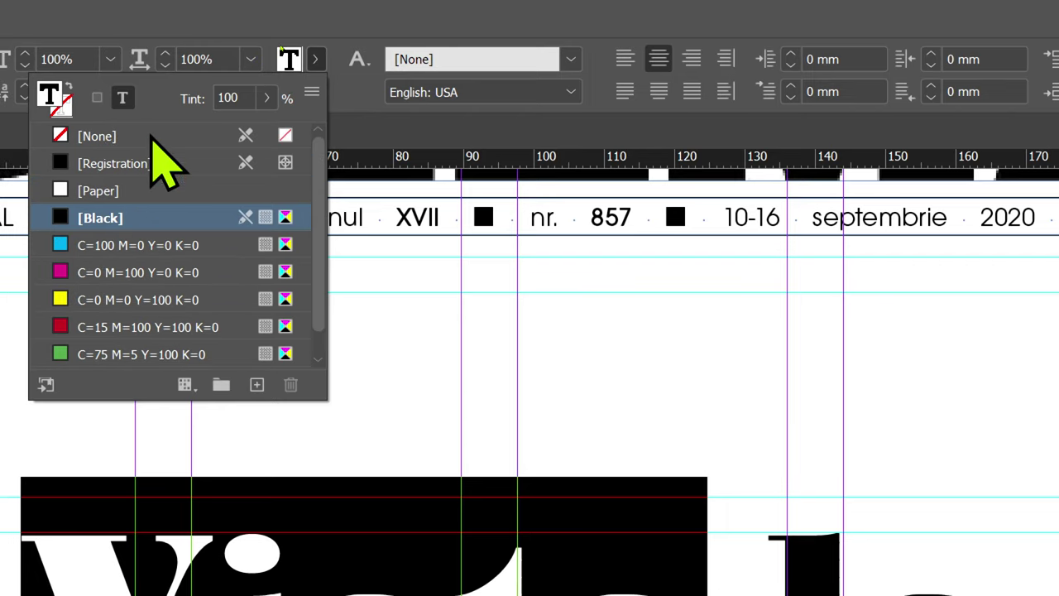
scroll(133, 323, "down", 1)
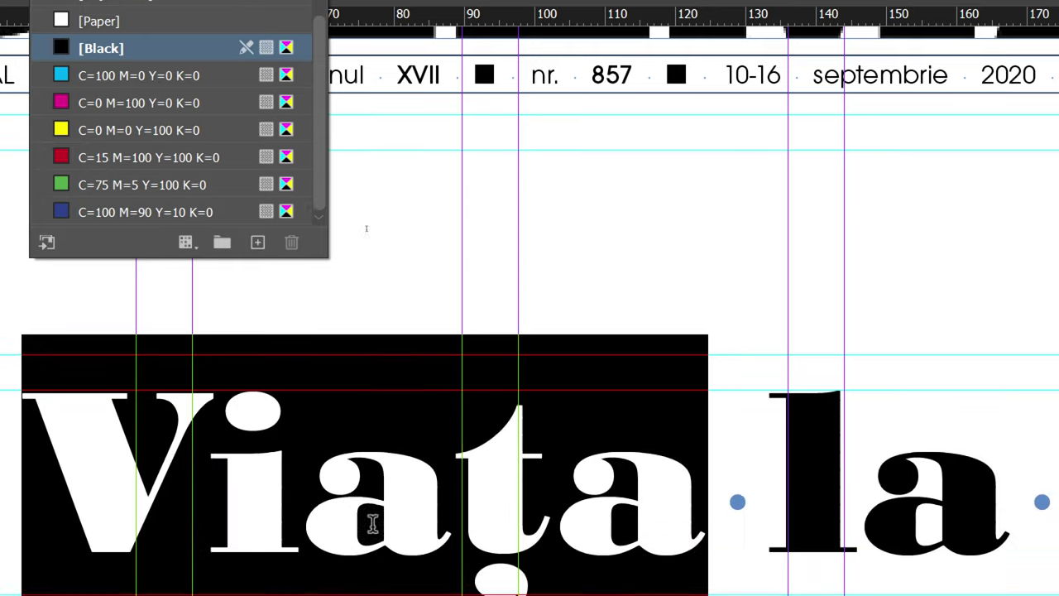
scroll(472, 266, "up", 3)
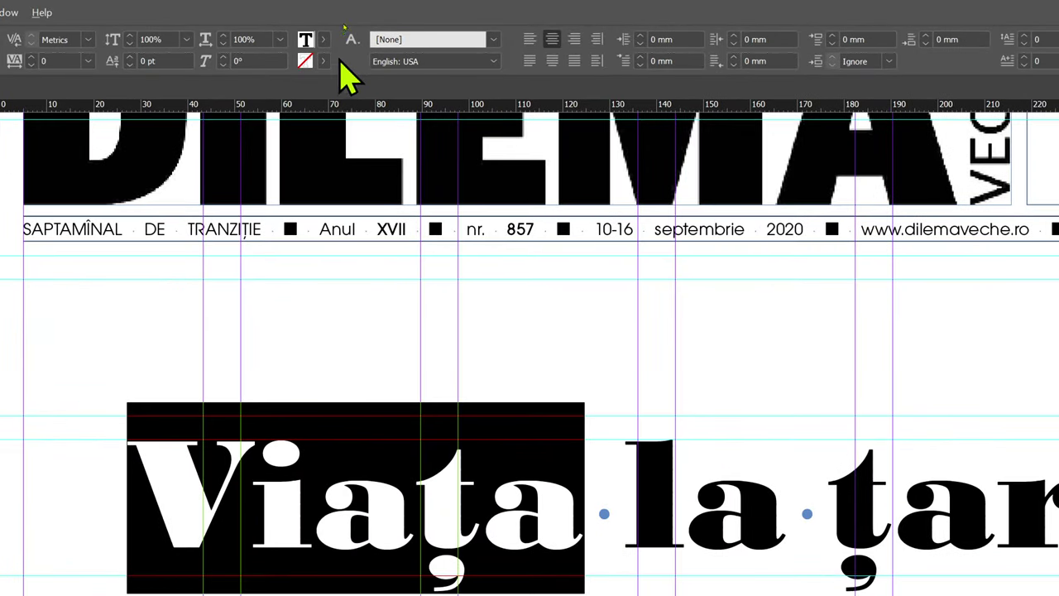
left_click(323, 39)
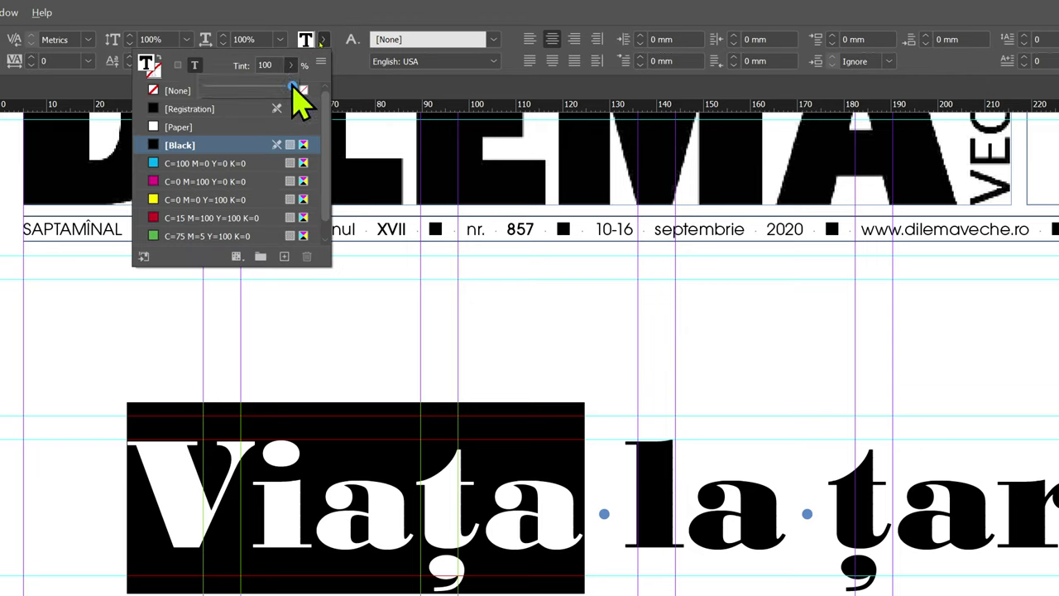
left_click_drag(293, 86, 246, 87)
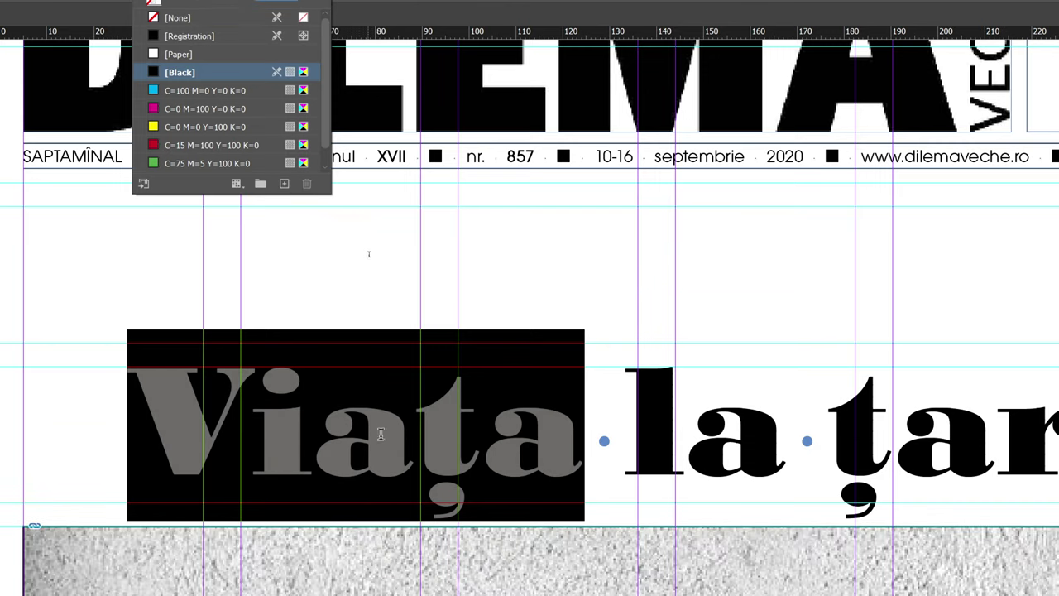
left_click(426, 515)
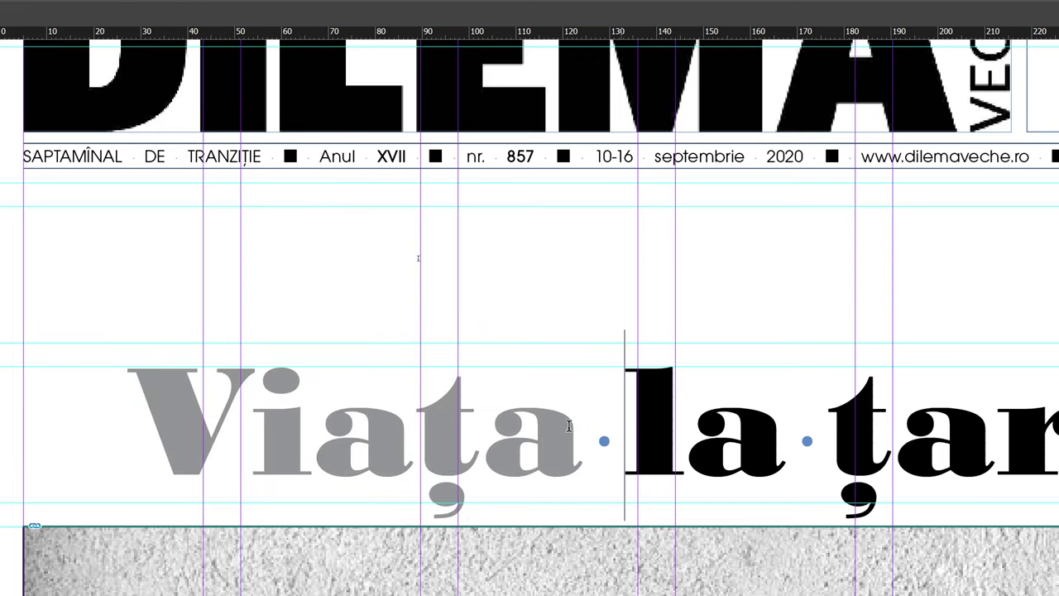
Reselect the word "Viața" to check its fill swatch and tint, and review the headline on the whole page
left_click_drag(625, 443, 148, 440)
left_click(322, 448)
left_click_drag(585, 428, 181, 424)
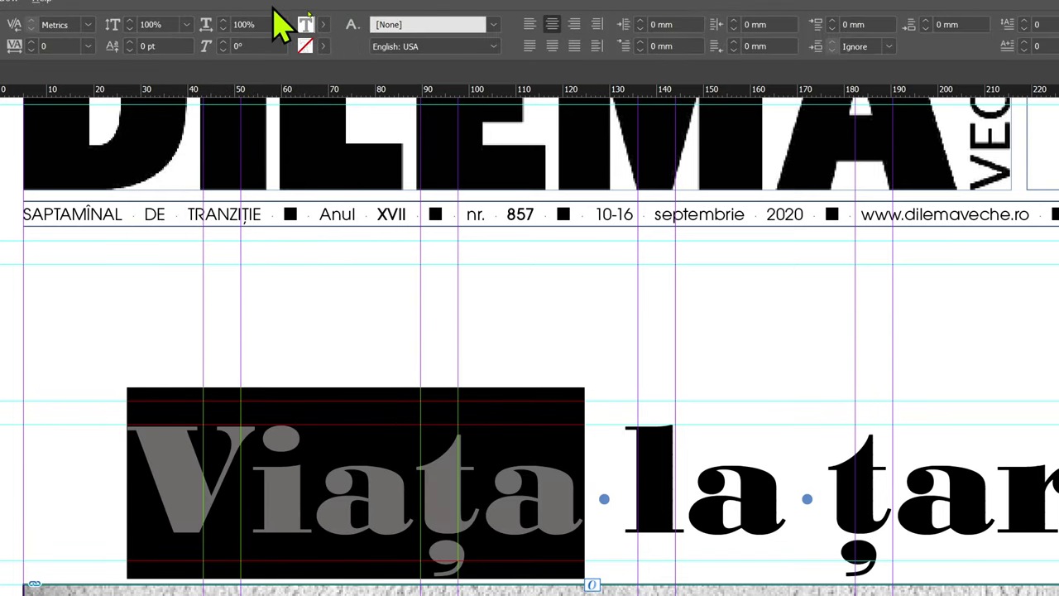
left_click(323, 24)
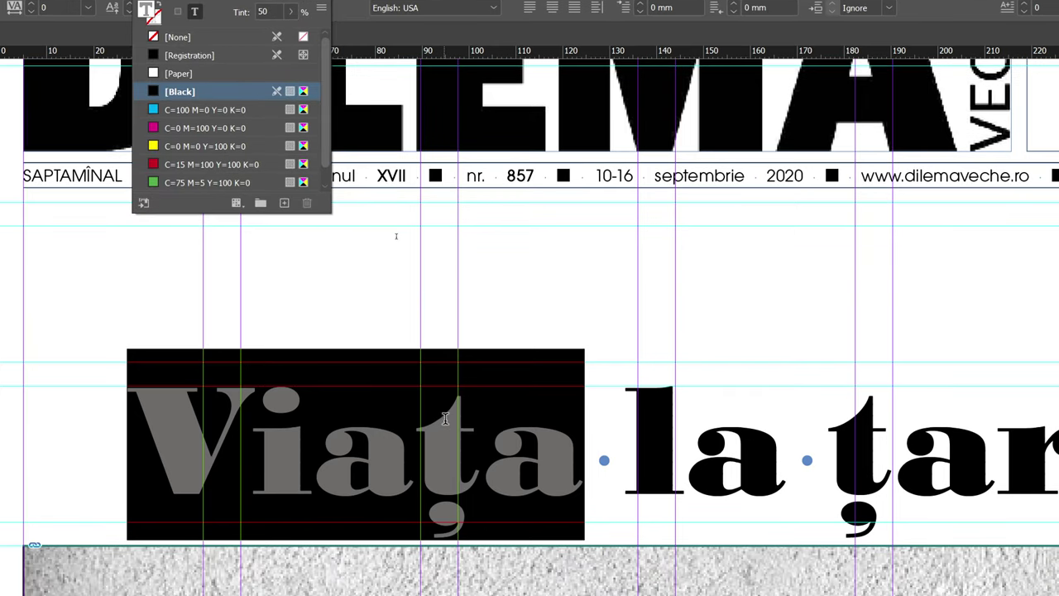
left_click(445, 455)
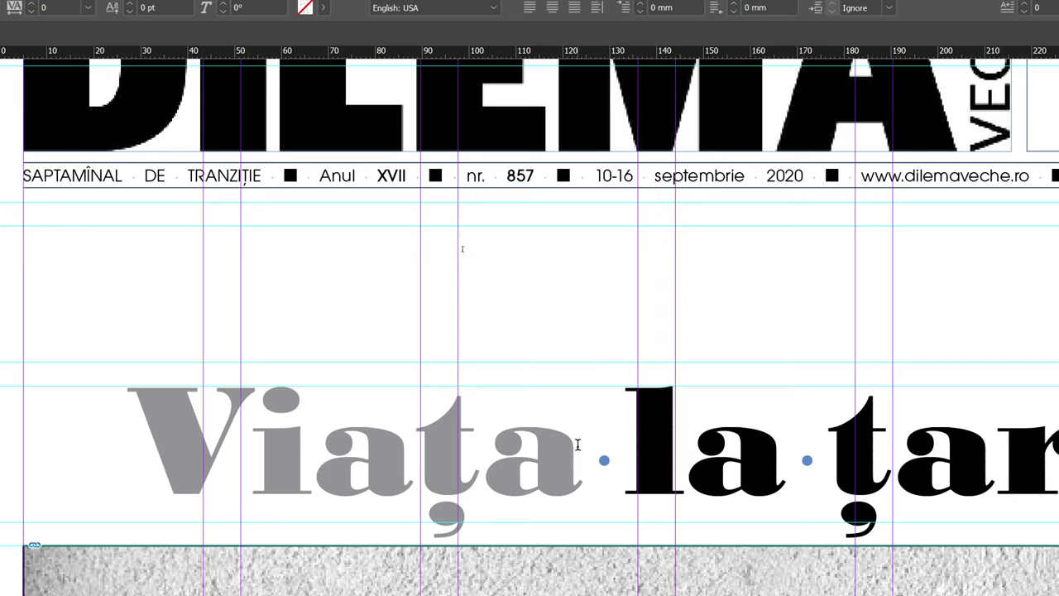
scroll(576, 419, "down", 2)
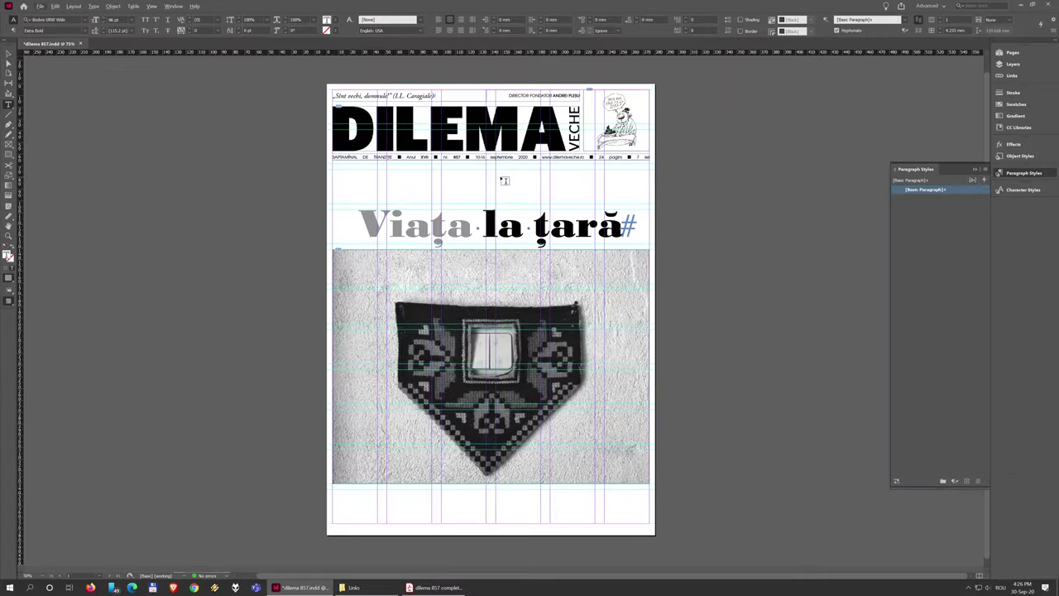
scroll(504, 180, "up", 1)
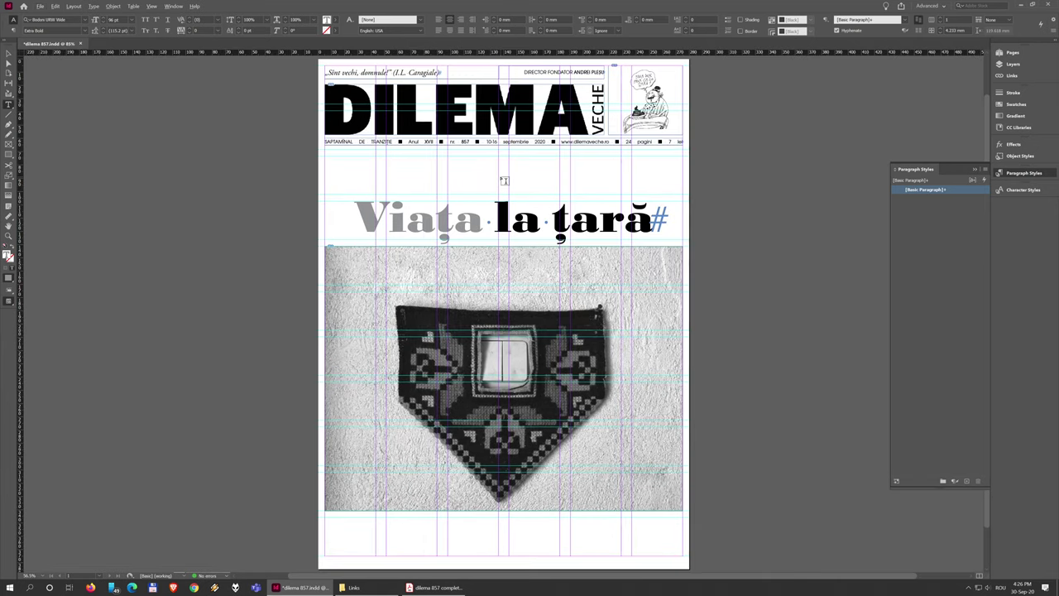